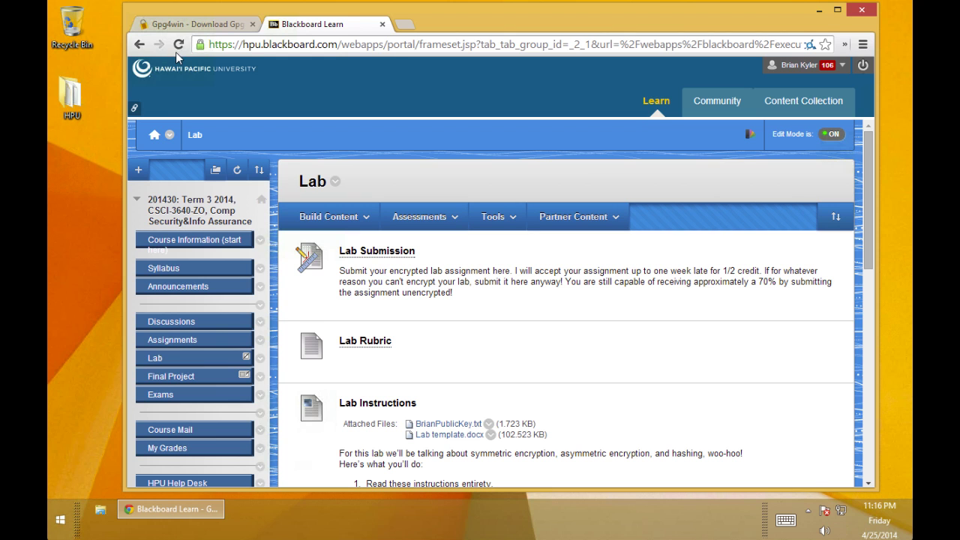
- Start downloading the full Gpg4win 2.2.1 installer from the Gpg4win download tab
{"action": "left_click", "coordinate": [184, 26]}
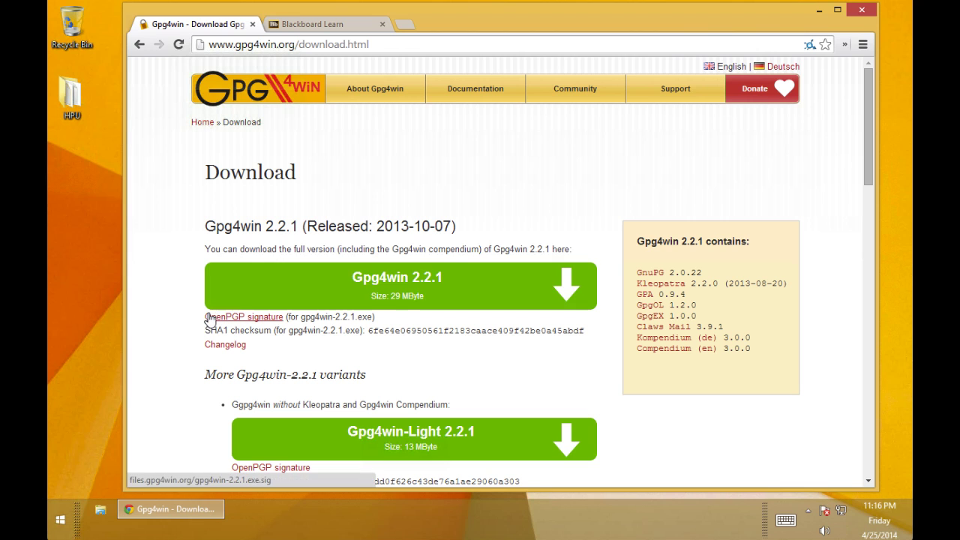
{"action": "left_click", "coordinate": [408, 294]}
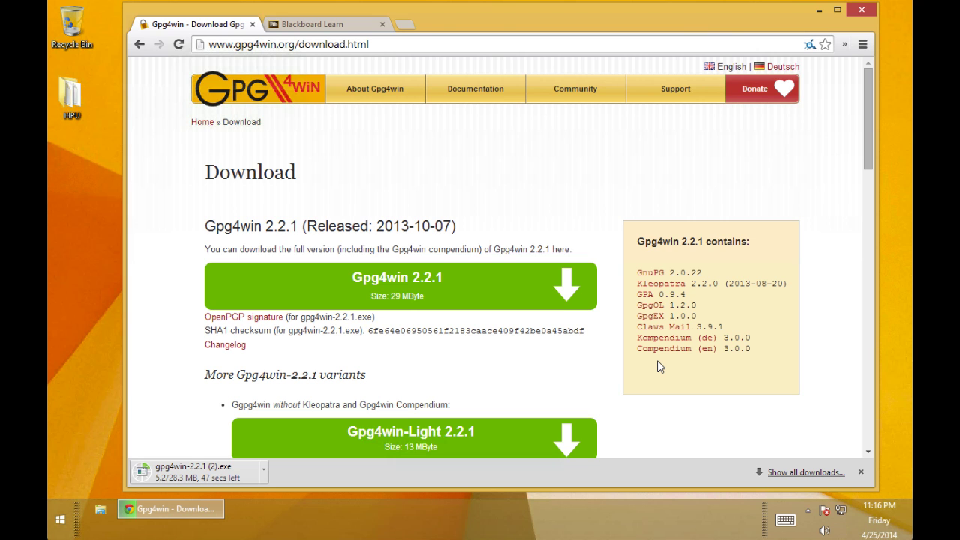
- Open the instructor's public key file from the Lab page and copy its full key block
{"action": "left_click", "coordinate": [322, 27]}
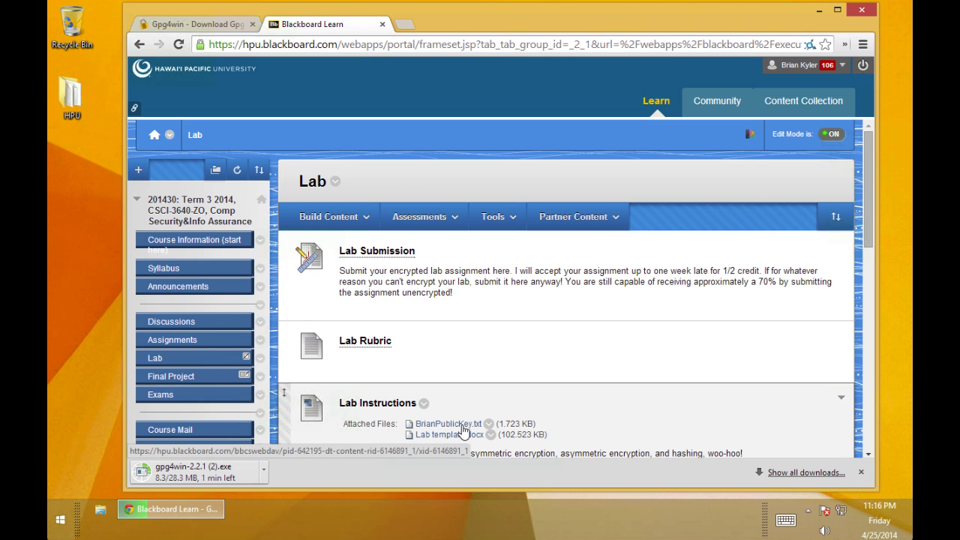
{"action": "left_click", "coordinate": [461, 425]}
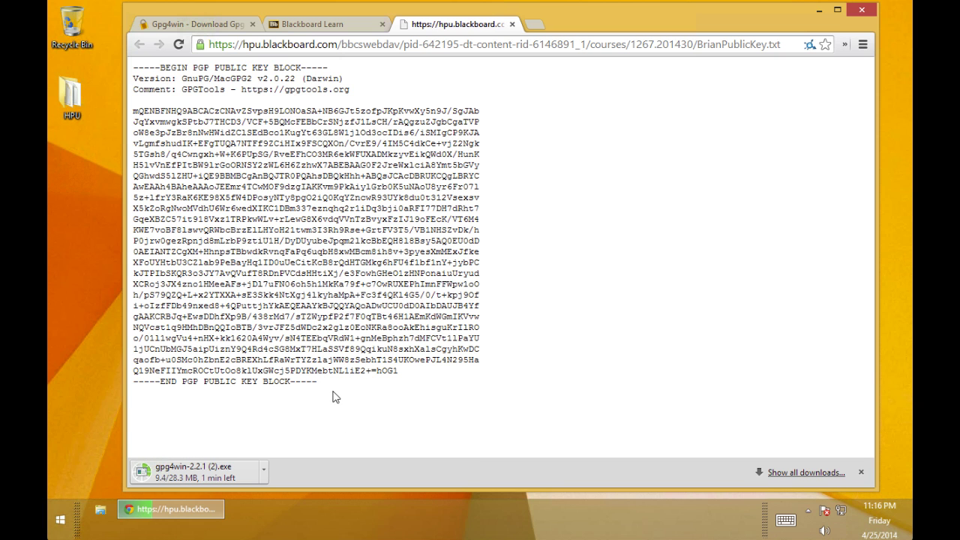
{"action": "left_click_drag", "start_coordinate": [332, 397], "coordinate": [133, 68]}
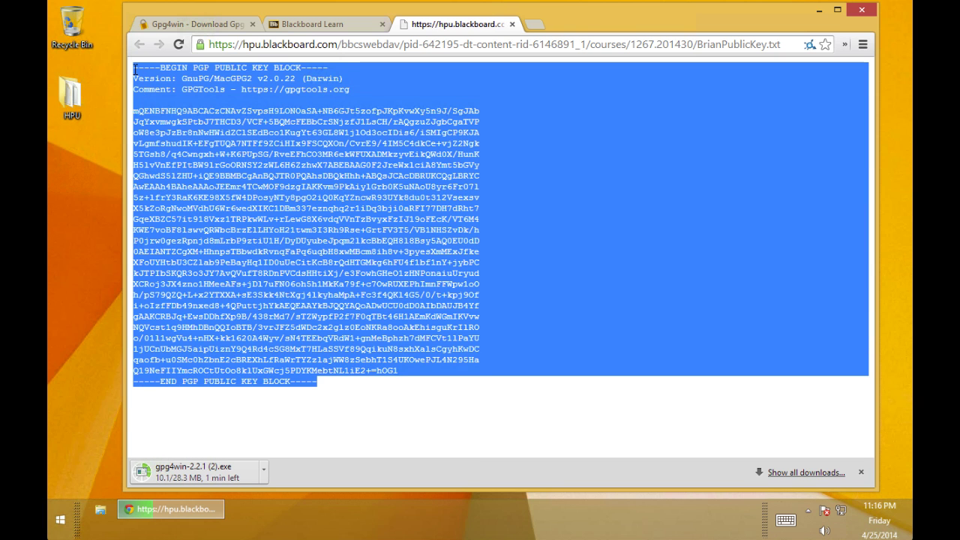
{"action": "right_click", "coordinate": [218, 162]}
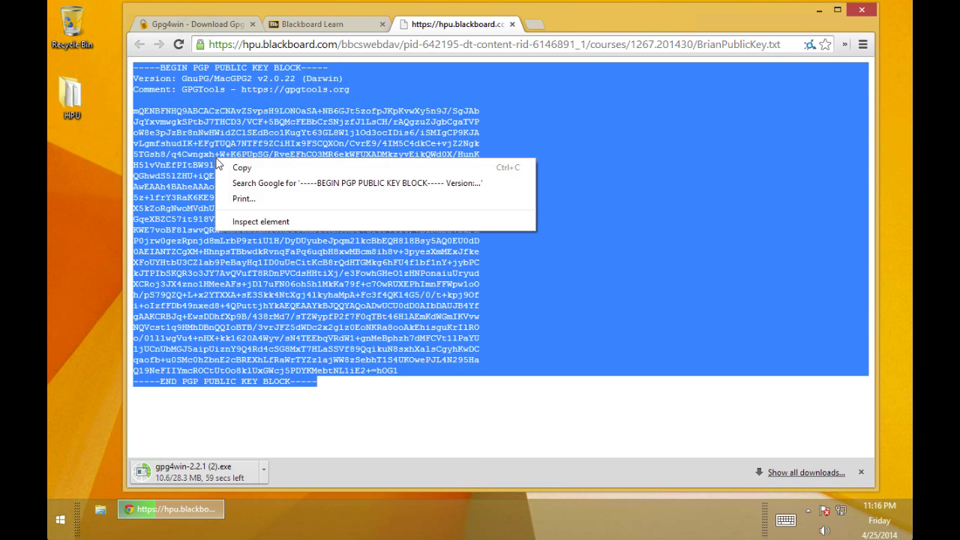
{"action": "left_click", "coordinate": [242, 167]}
{"action": "right_click", "coordinate": [78, 163]}
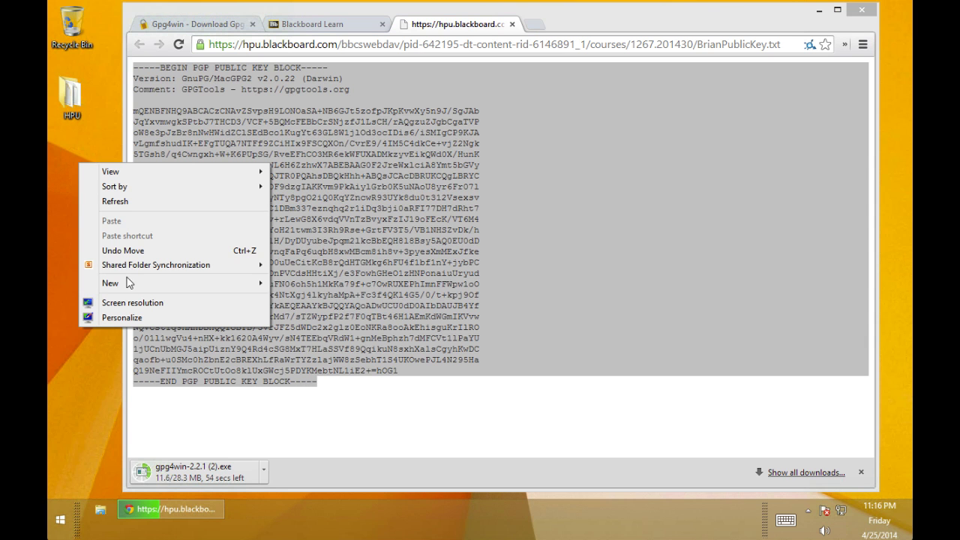
- Create a desktop text file named for the instructor's public key, paste the key, and save it
{"action": "mouse_move", "coordinate": [254, 295]}
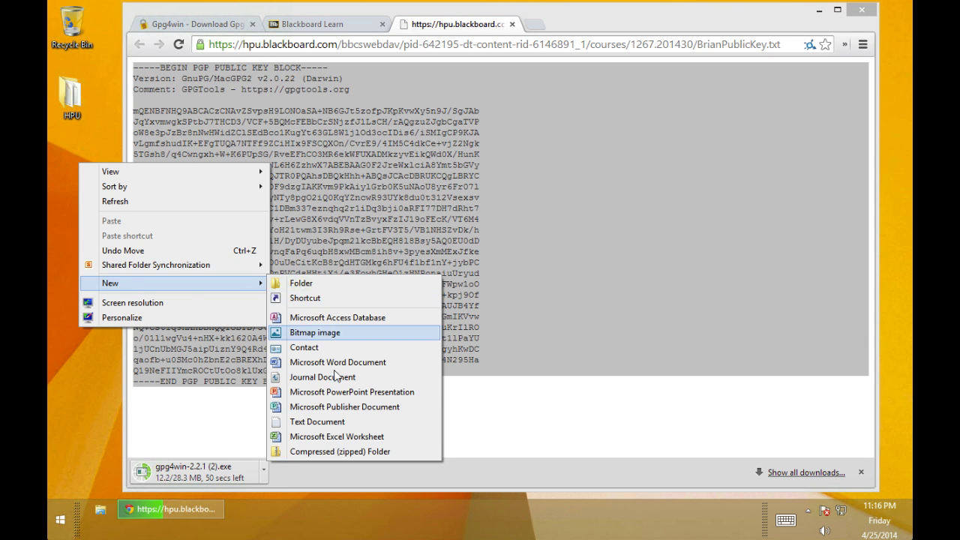
{"action": "left_click", "coordinate": [333, 424]}
{"action": "type", "text": "Bri"}
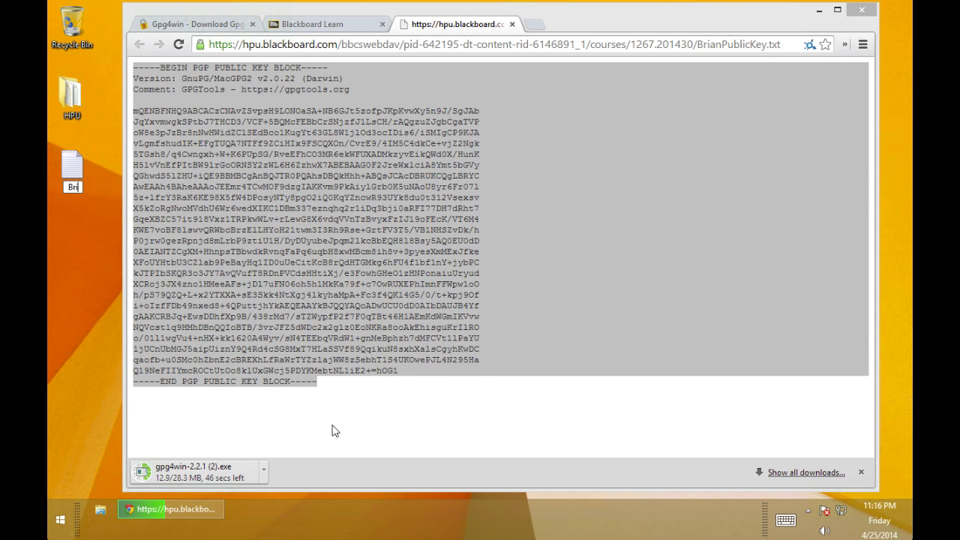
{"action": "type", "text": "anPublicKey"}
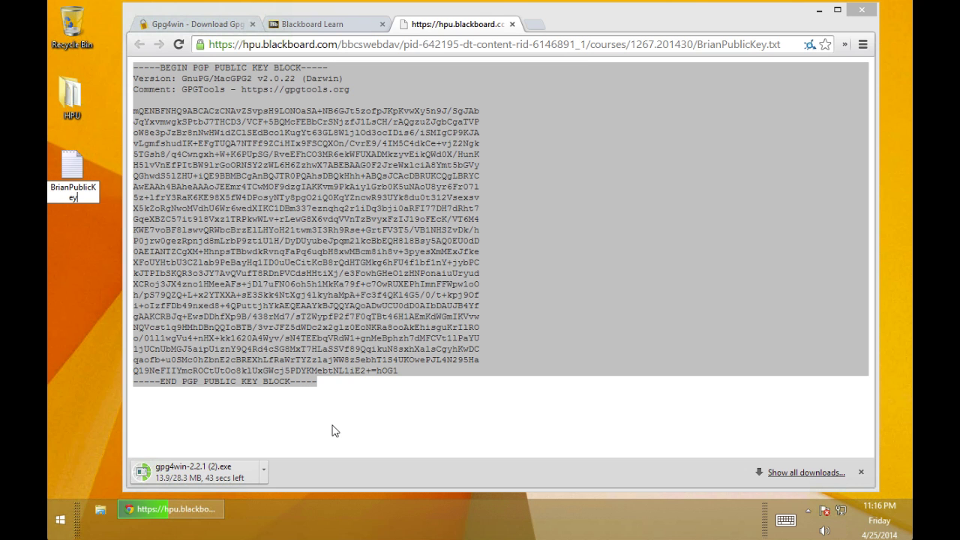
{"action": "key", "text": "Return"}
{"action": "key", "text": "Return"}
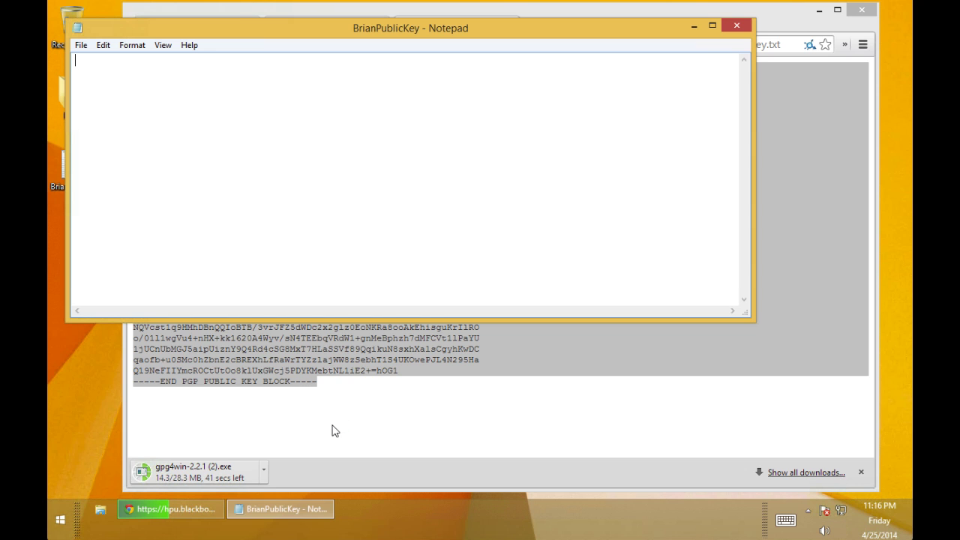
{"action": "right_click", "coordinate": [278, 231]}
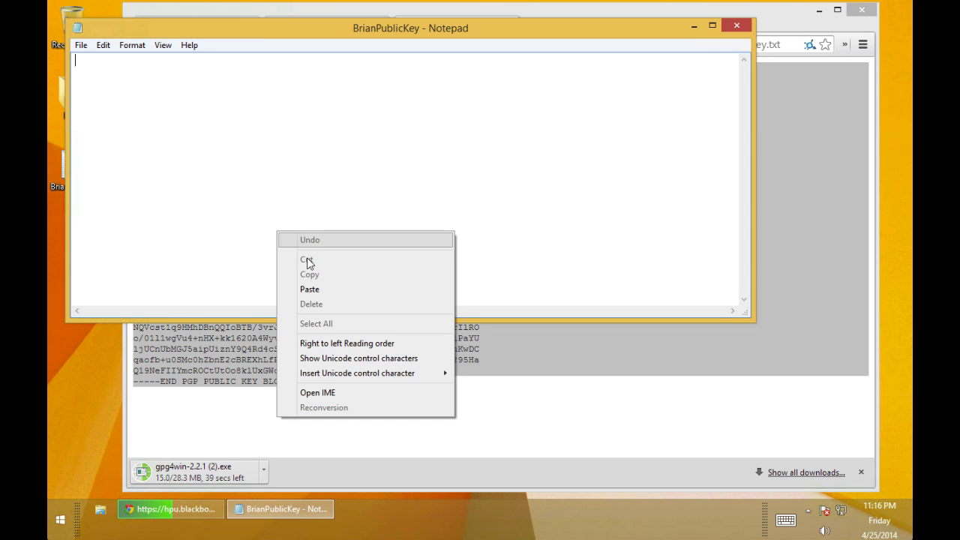
{"action": "left_click", "coordinate": [322, 287]}
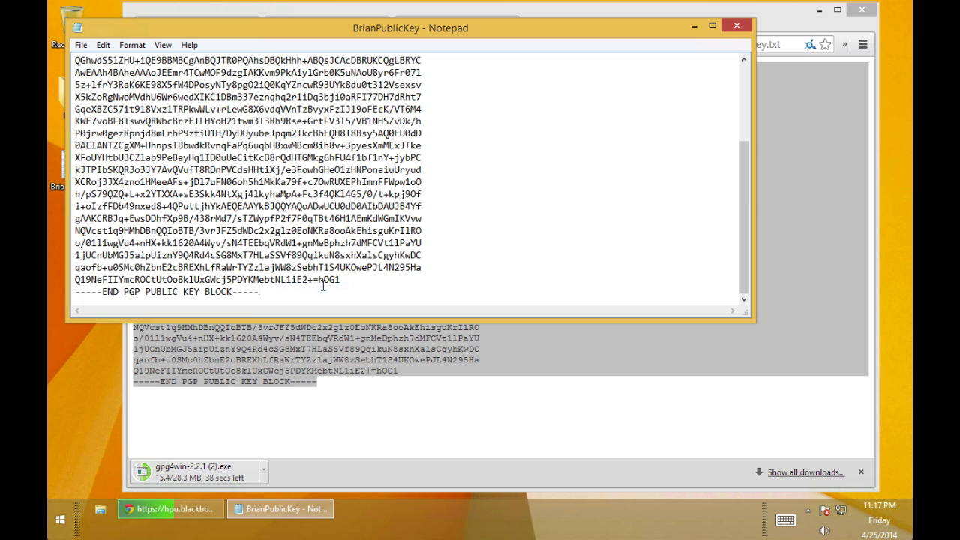
{"action": "left_click", "coordinate": [81, 45]}
{"action": "left_click", "coordinate": [105, 95]}
{"action": "left_click", "coordinate": [736, 26]}
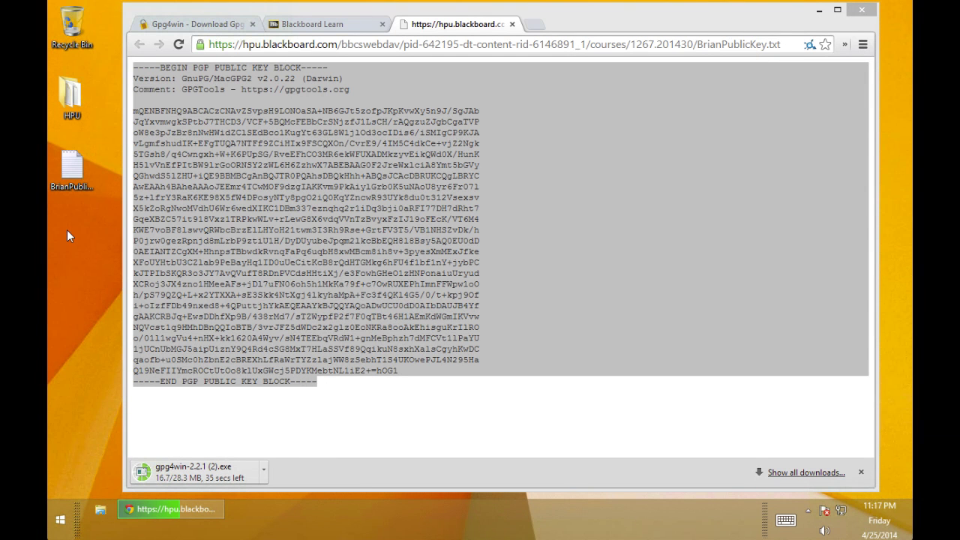
- Create a desktop text file 'Hello World' containing 'text', save it and close Notepad
{"action": "right_click", "coordinate": [67, 229]}
{"action": "mouse_move", "coordinate": [162, 356]}
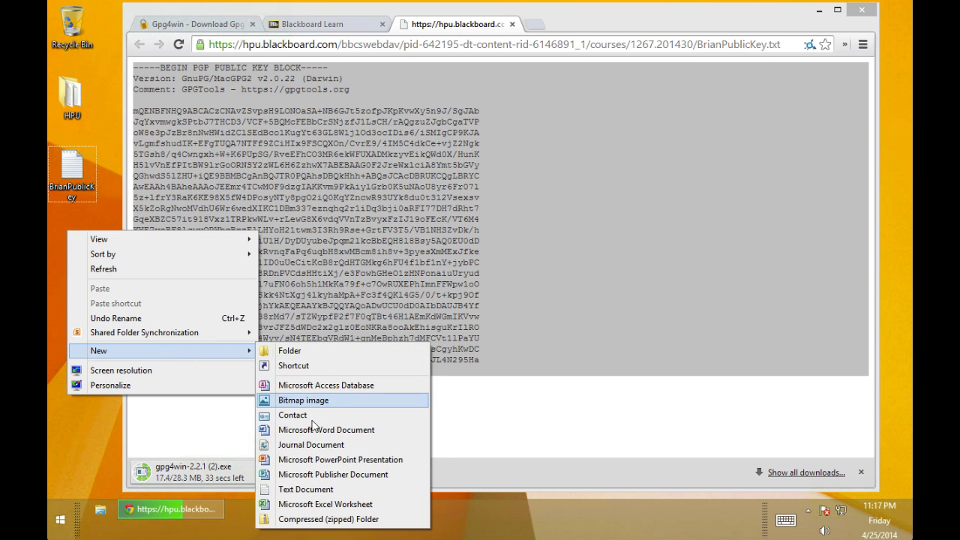
{"action": "left_click", "coordinate": [318, 488]}
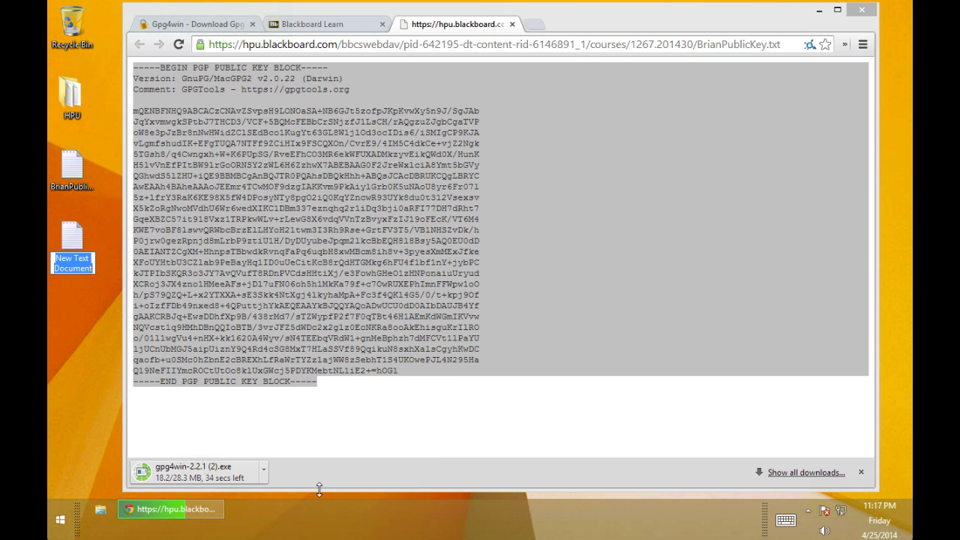
{"action": "type", "text": "Hell"}
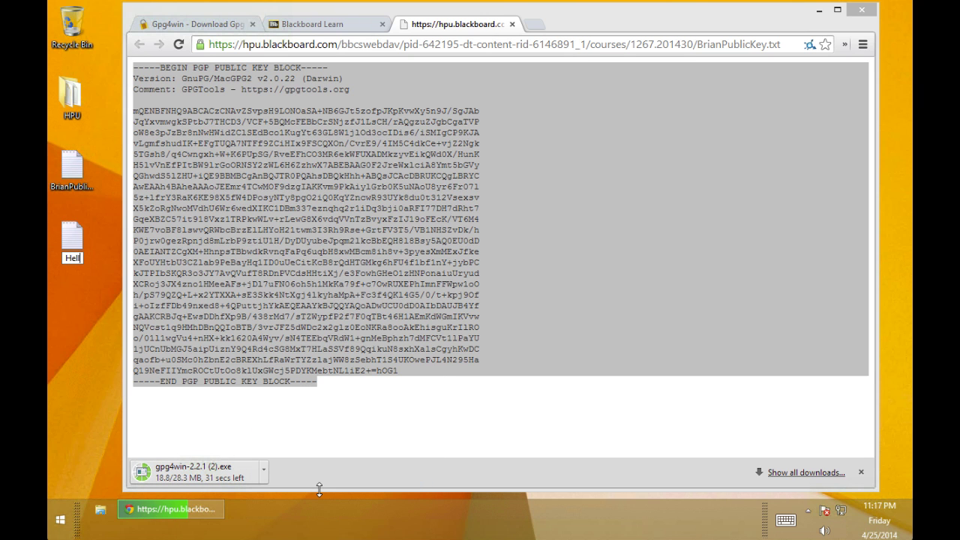
{"action": "type", "text": "o World"}
{"action": "key", "text": "Return"}
{"action": "key", "text": "Return"}
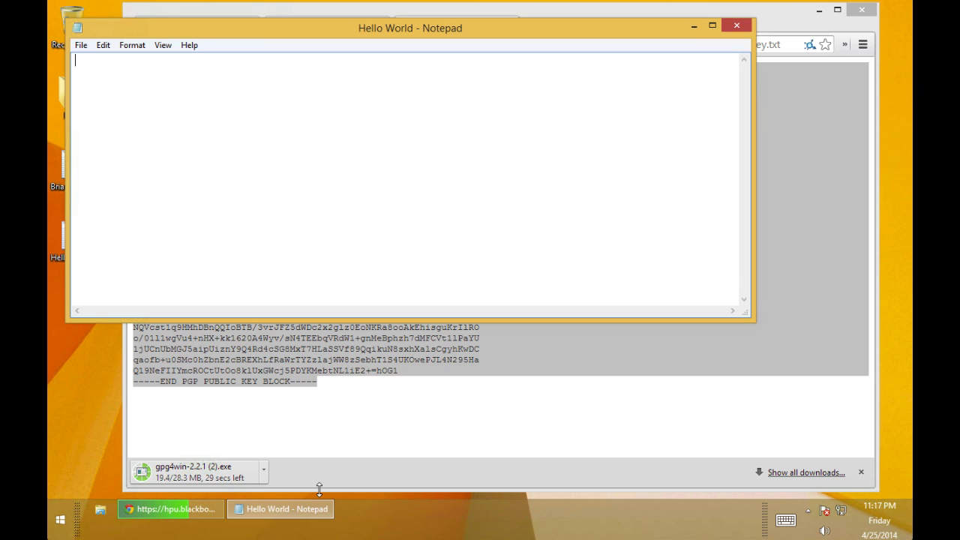
{"action": "type", "text": "text"}
{"action": "key", "text": "Return"}
{"action": "left_click", "coordinate": [80, 45]}
{"action": "left_click", "coordinate": [105, 90]}
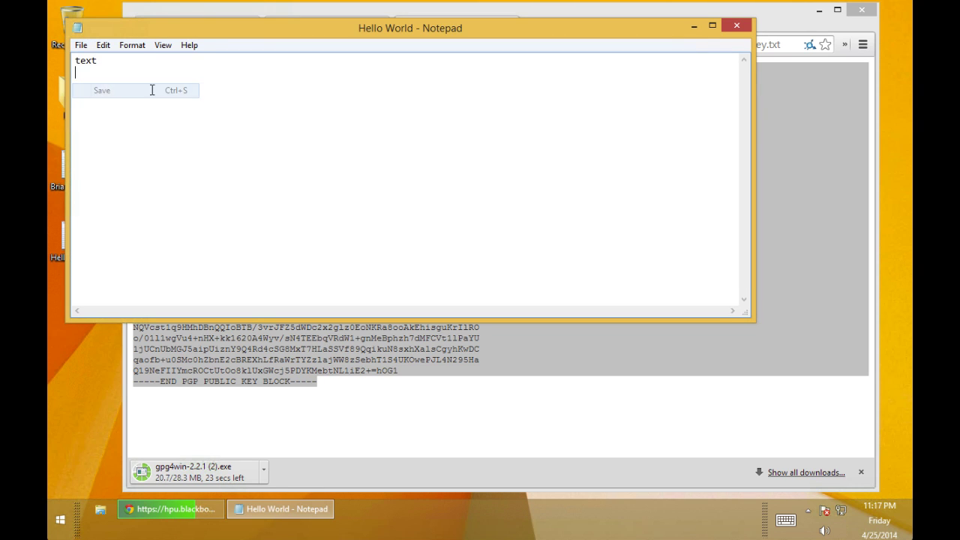
{"action": "left_click", "coordinate": [736, 26]}
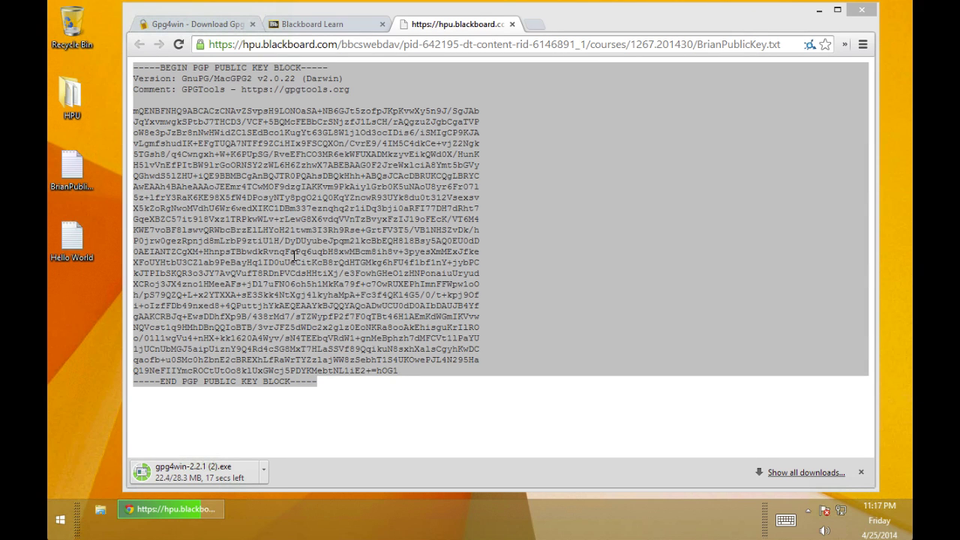
- Close the public key tab and return to the Gpg4win page with the 28.3 MB download finished
{"action": "left_click", "coordinate": [191, 27]}
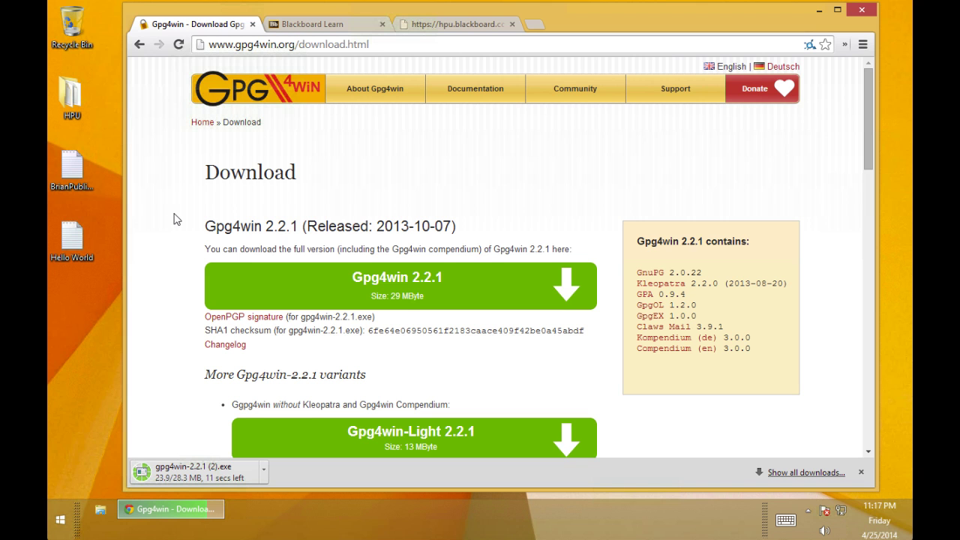
{"action": "left_click", "coordinate": [447, 26]}
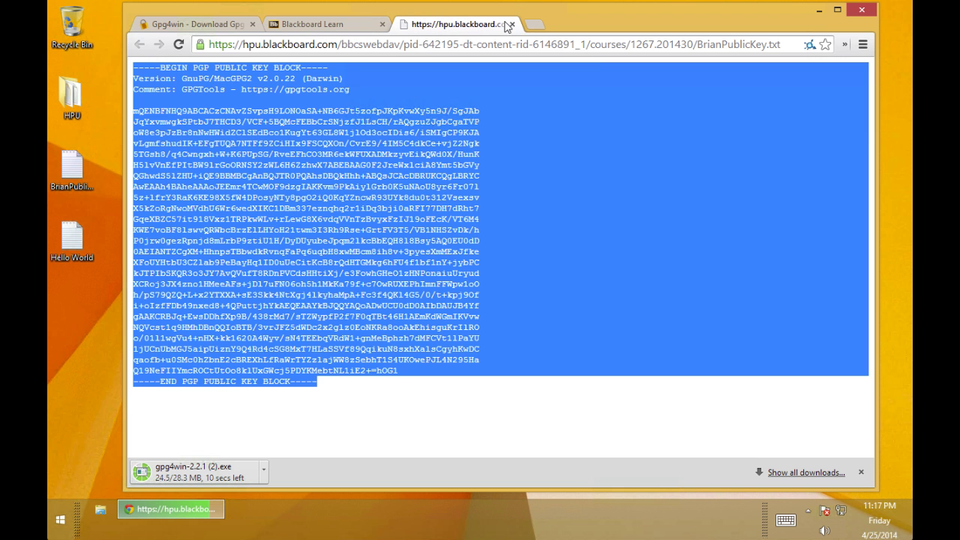
{"action": "left_click", "coordinate": [513, 25]}
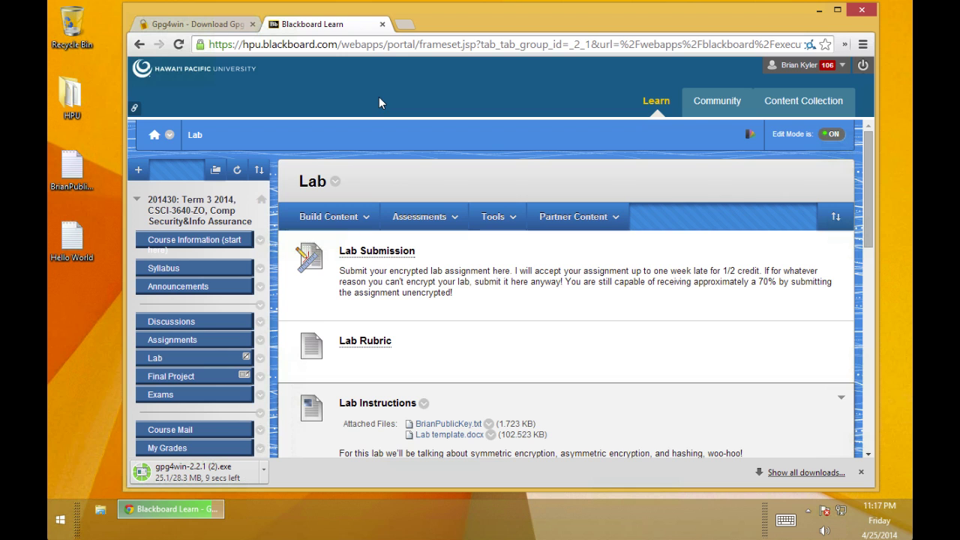
{"action": "left_click", "coordinate": [206, 30]}
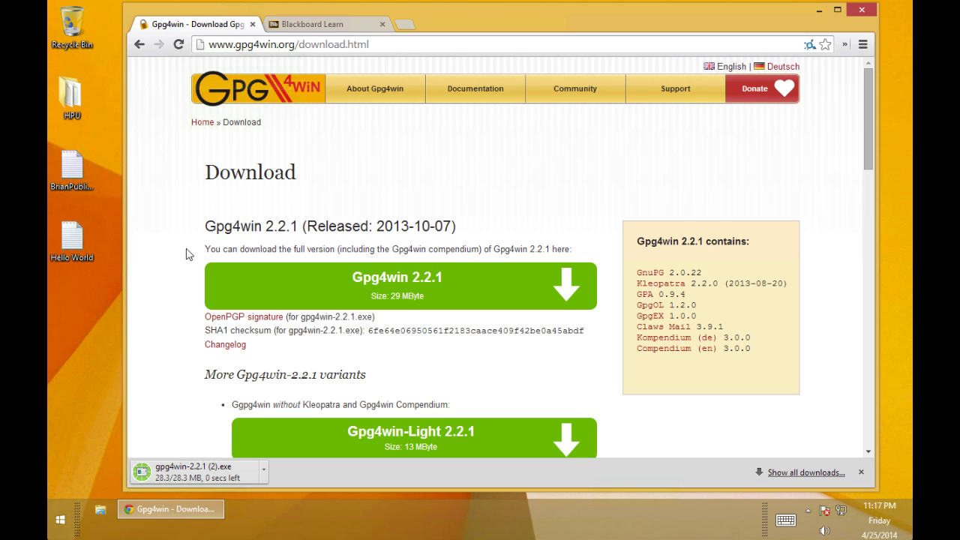
- Launch the downloaded Gpg4win installer and accept the license agreement
{"action": "left_click", "coordinate": [198, 471]}
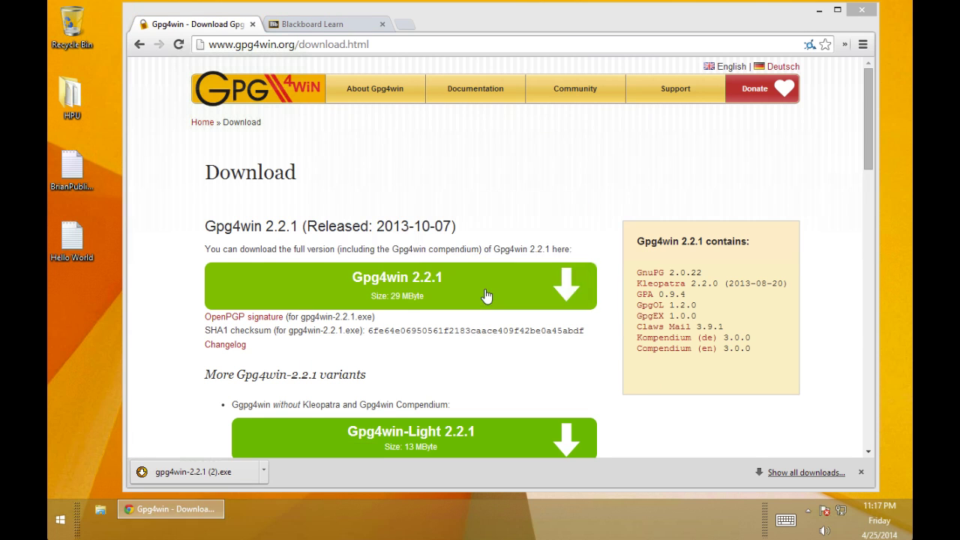
{"action": "left_click", "coordinate": [553, 364]}
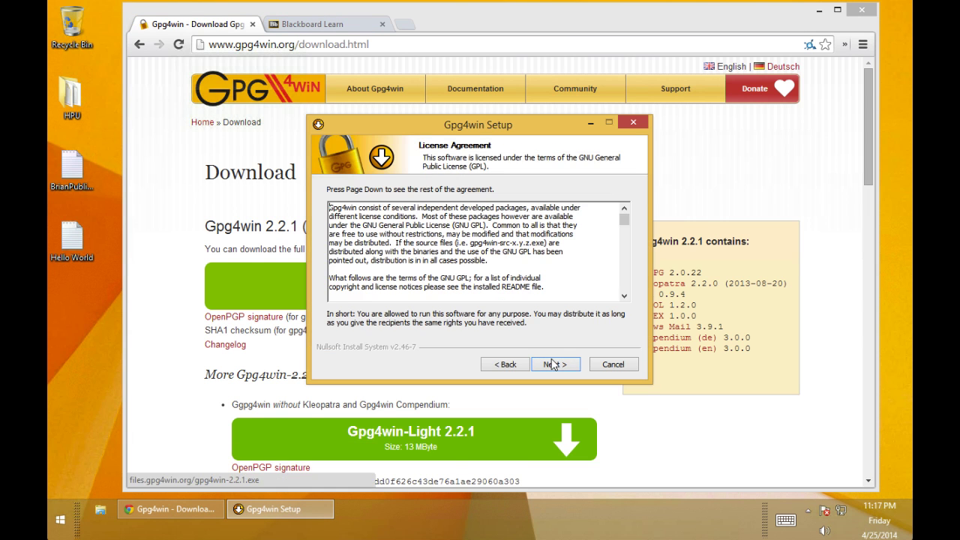
{"action": "left_click", "coordinate": [552, 364]}
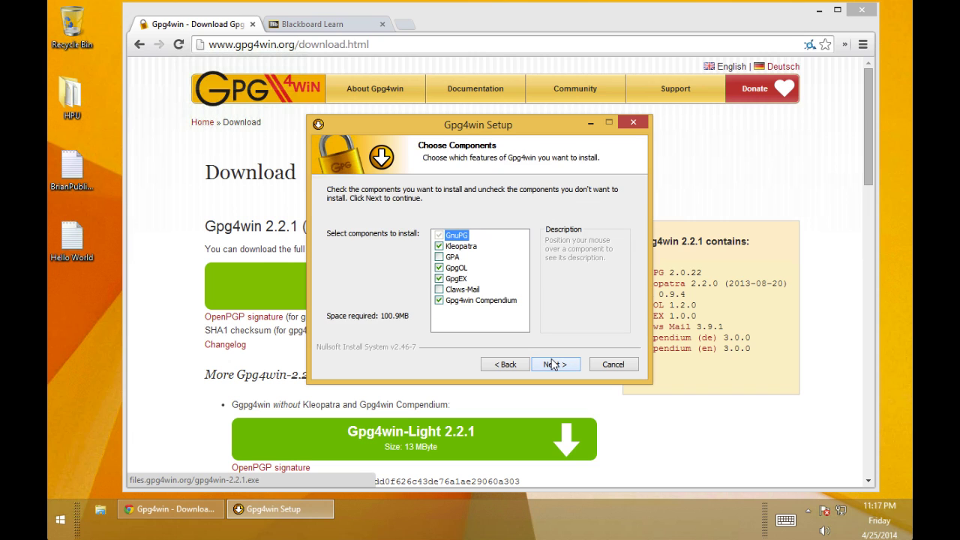
- Exclude GpgOL and the Compendium, keep the default folder, and create only a Desktop link
{"action": "left_click", "coordinate": [439, 268]}
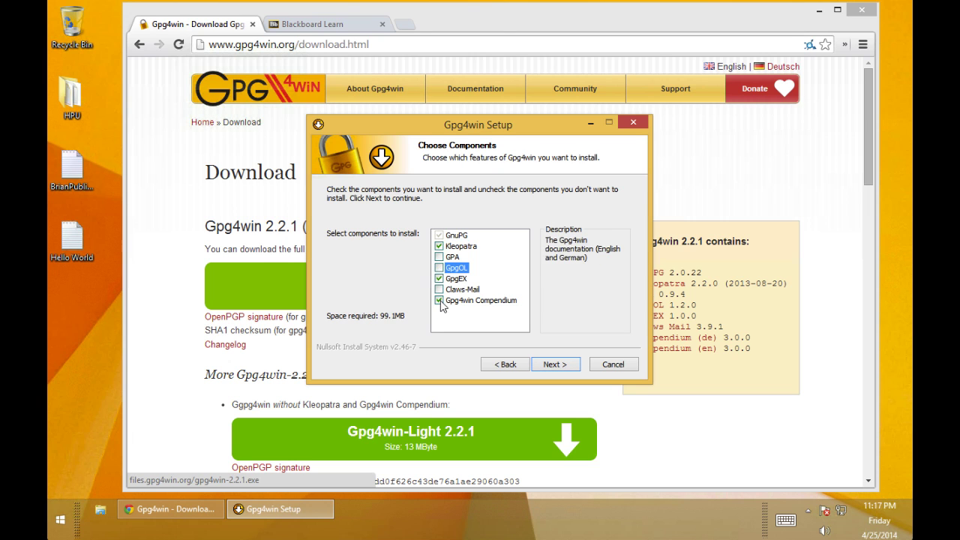
{"action": "left_click", "coordinate": [440, 301]}
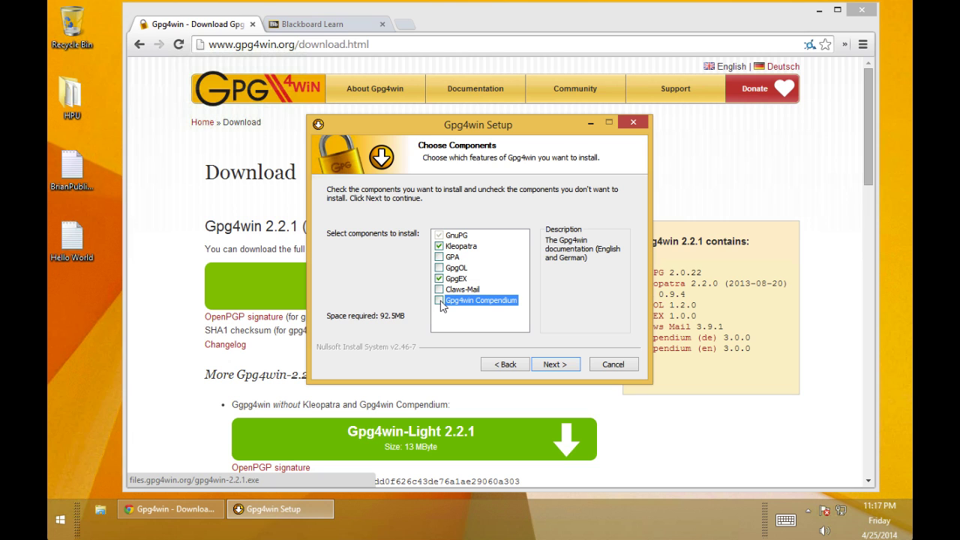
{"action": "left_click", "coordinate": [554, 365]}
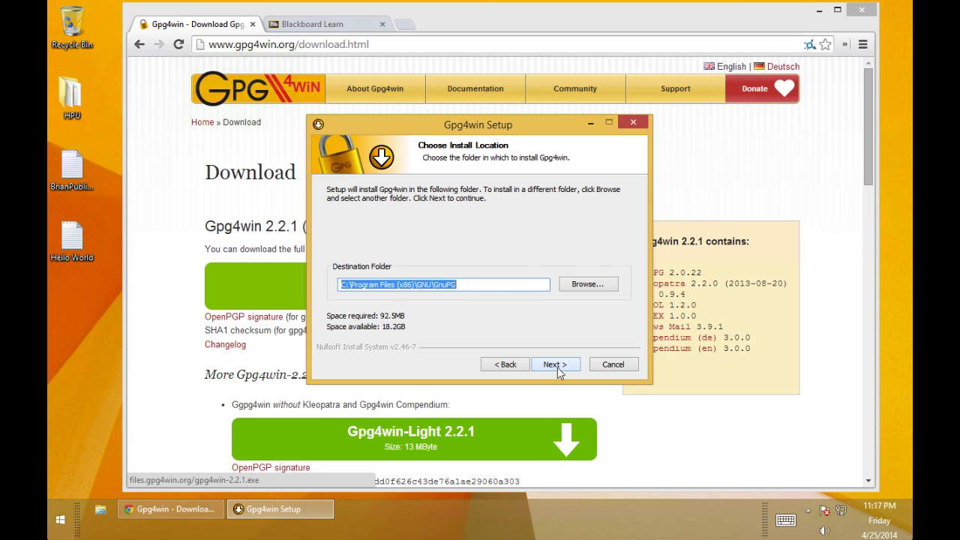
{"action": "left_click", "coordinate": [555, 365]}
{"action": "left_click", "coordinate": [331, 245]}
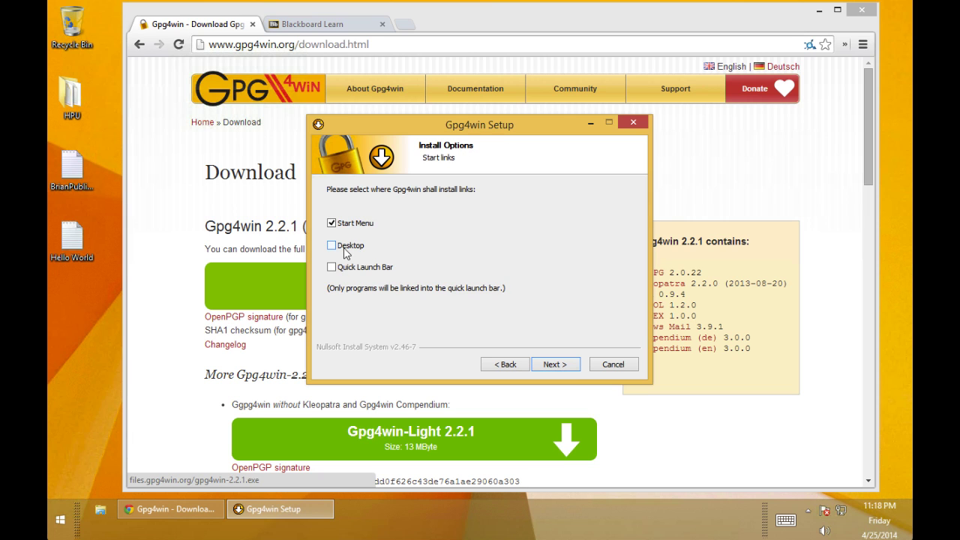
{"action": "left_click", "coordinate": [342, 225]}
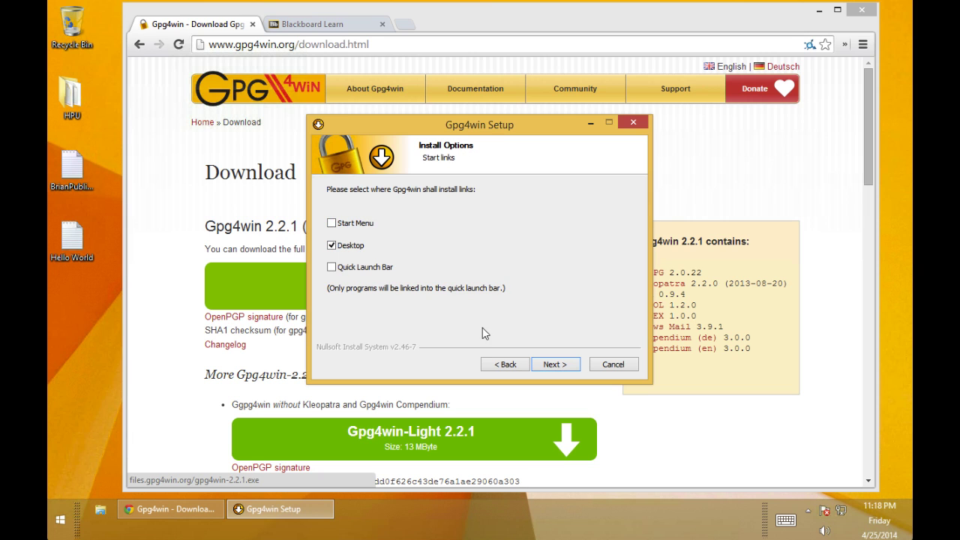
- Run the Gpg4win installation, finish the wizard without the README, and minimize Chrome
{"action": "left_click", "coordinate": [554, 365]}
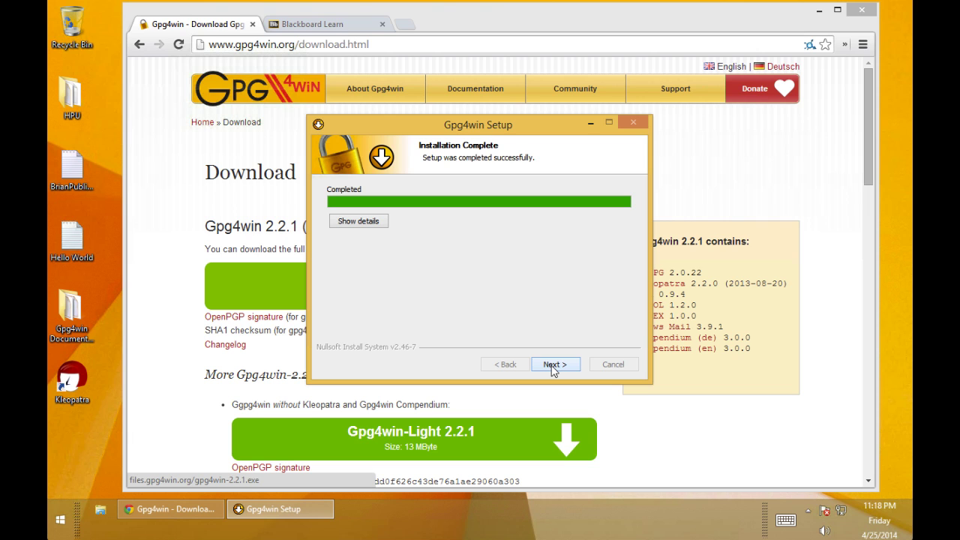
{"action": "left_click", "coordinate": [552, 367]}
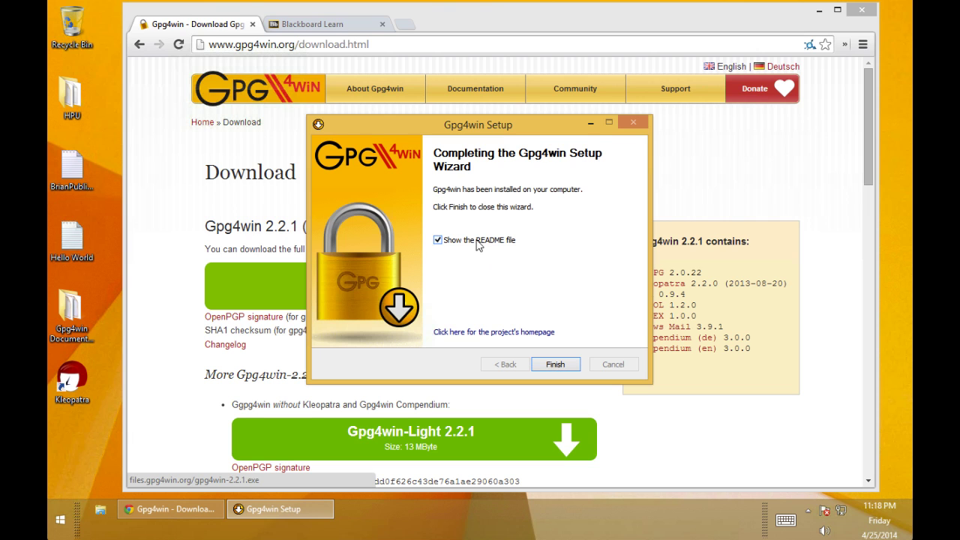
{"action": "left_click", "coordinate": [555, 365]}
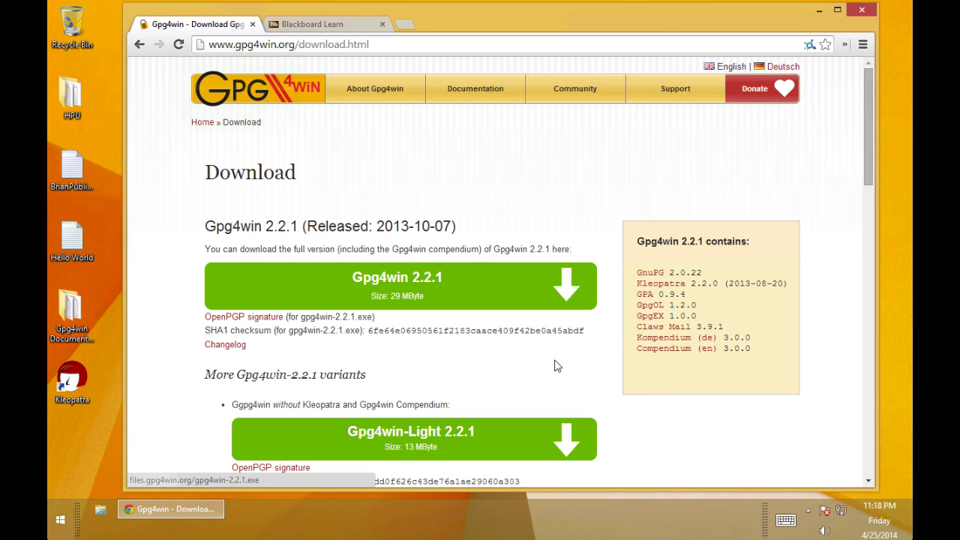
{"action": "left_click", "coordinate": [819, 11]}
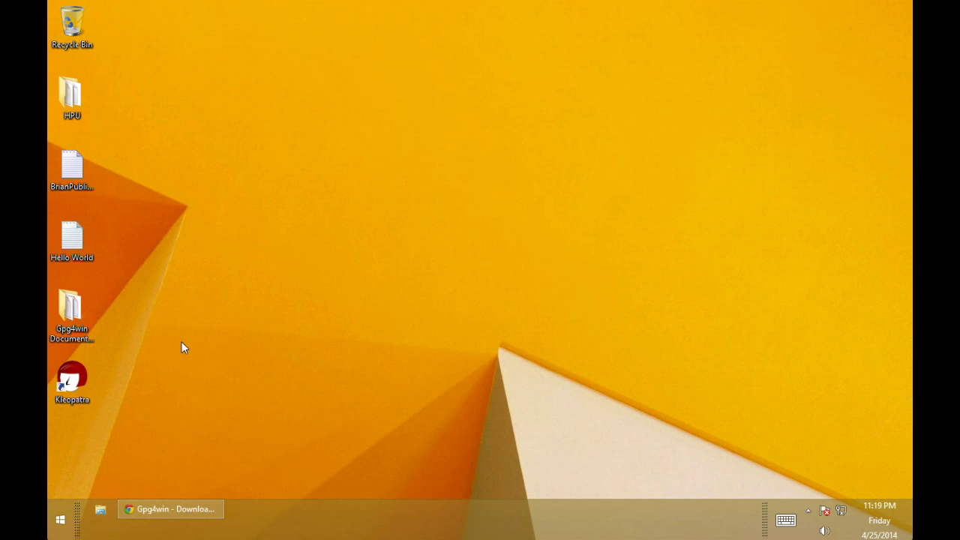
- Import the public key text file from the Desktop into Kleopatra using Any files, then close it
{"action": "double_click", "coordinate": [73, 383]}
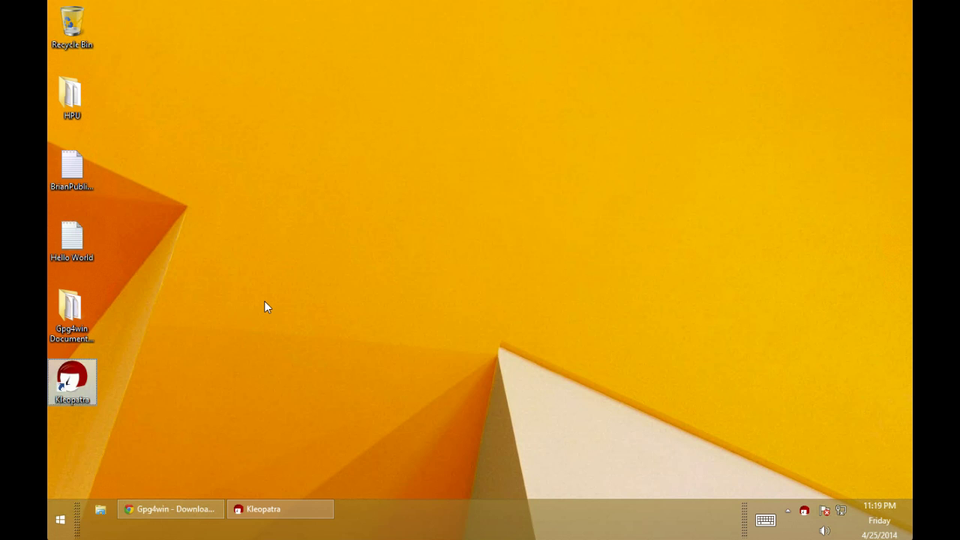
{"action": "left_click", "coordinate": [275, 514]}
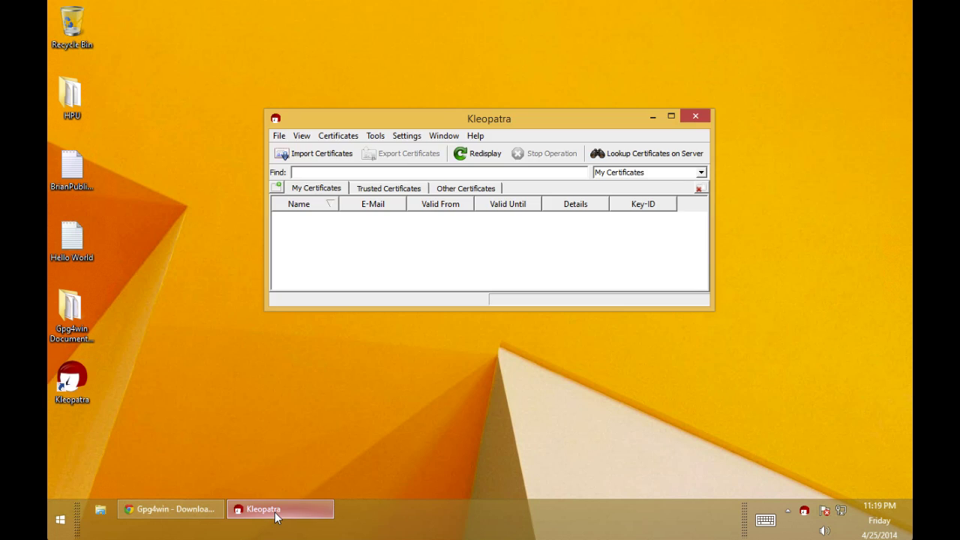
{"action": "left_click", "coordinate": [310, 153]}
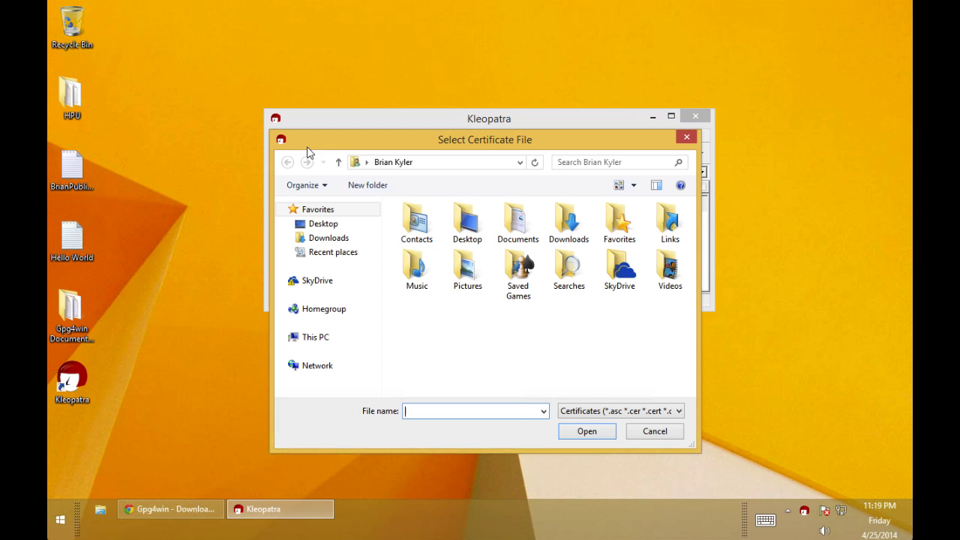
{"action": "left_click", "coordinate": [315, 224]}
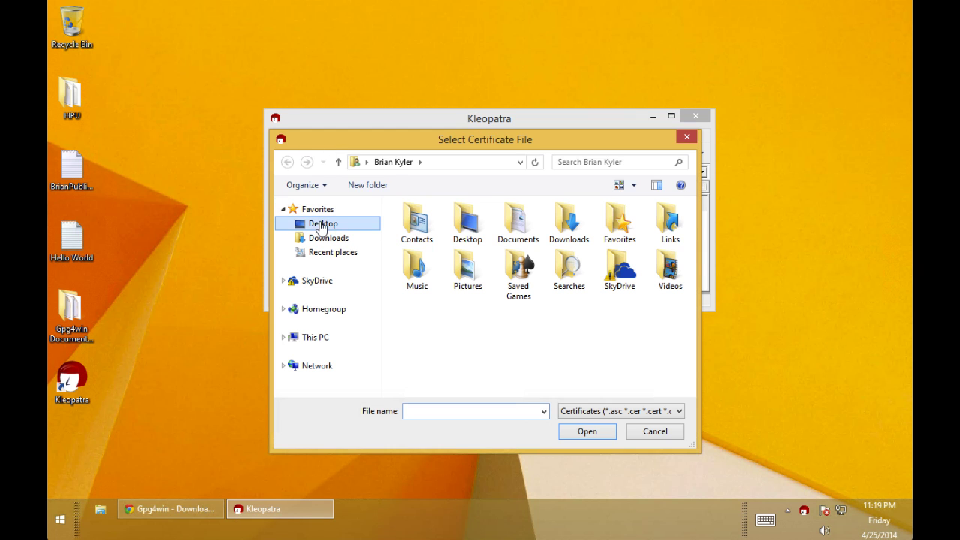
{"action": "left_click", "coordinate": [583, 417]}
{"action": "left_click", "coordinate": [582, 429]}
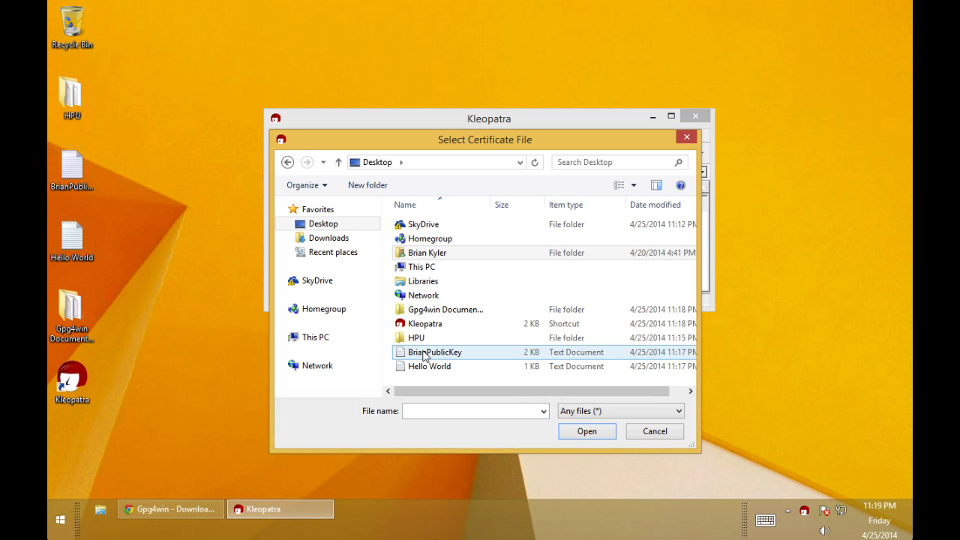
{"action": "double_click", "coordinate": [423, 351]}
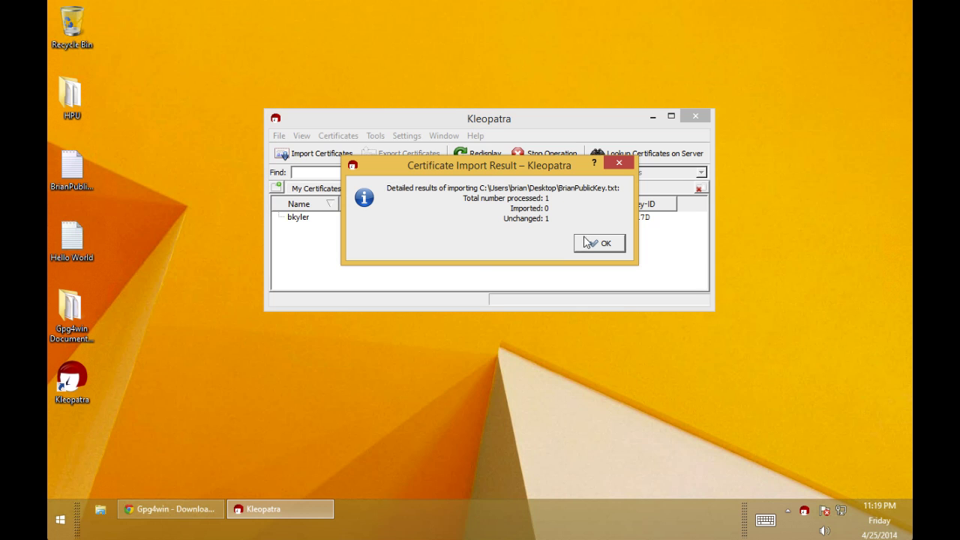
{"action": "left_click", "coordinate": [596, 245]}
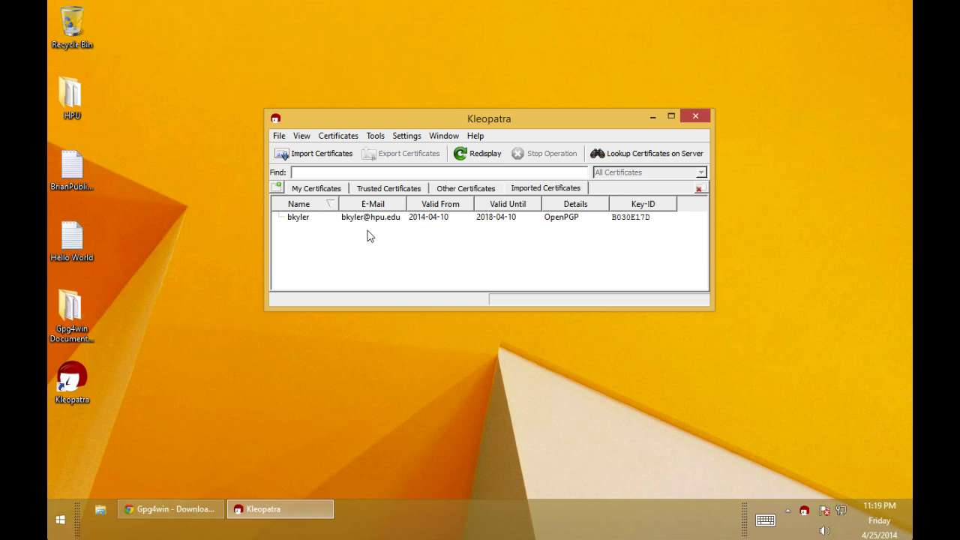
{"action": "left_click", "coordinate": [696, 118]}
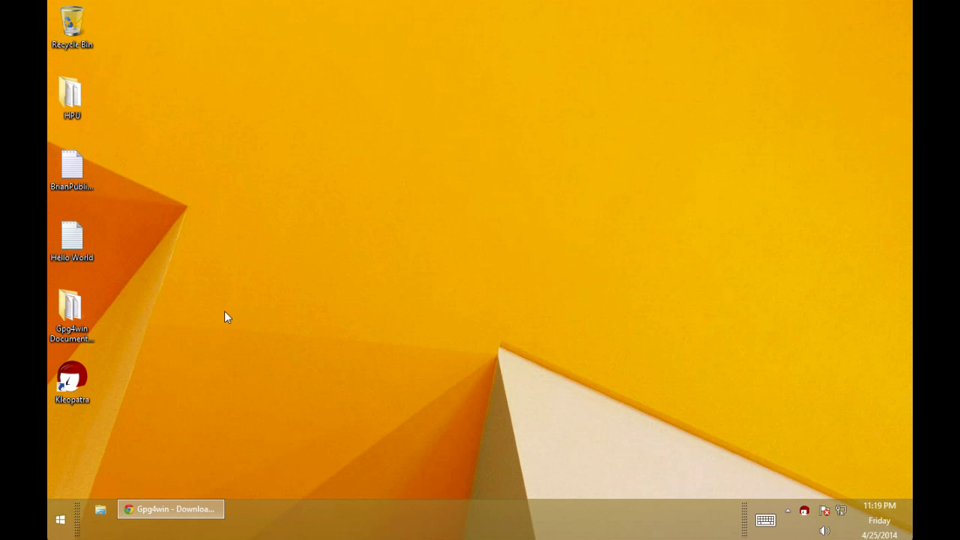
- Check Hello World's contents in Notepad, then choose GpgEX Encrypt for Hello World.txt
{"action": "double_click", "coordinate": [69, 240]}
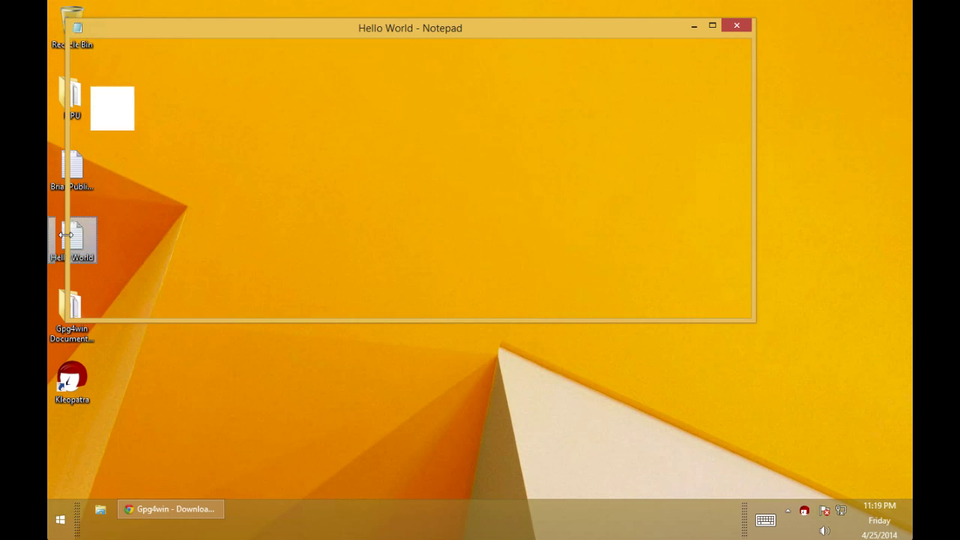
{"action": "left_click", "coordinate": [736, 30]}
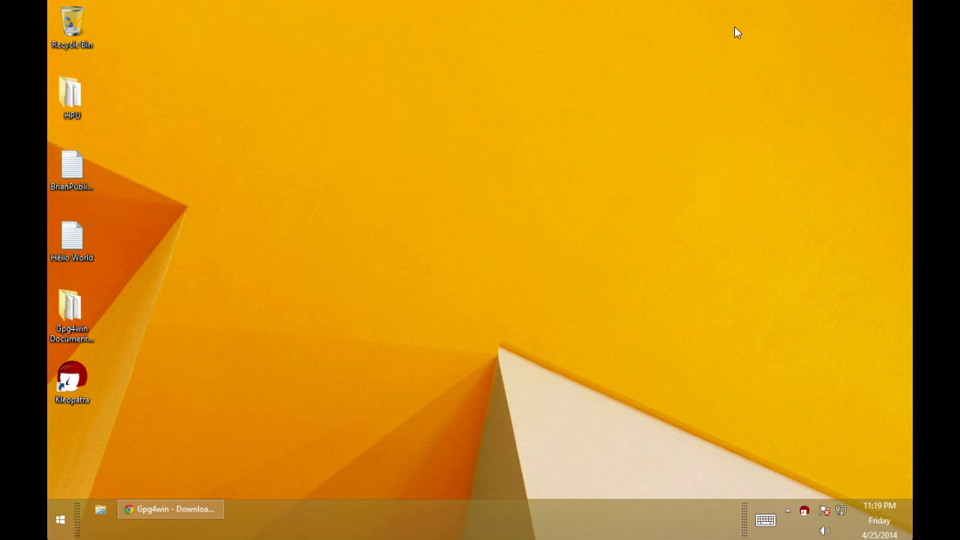
{"action": "right_click", "coordinate": [72, 235]}
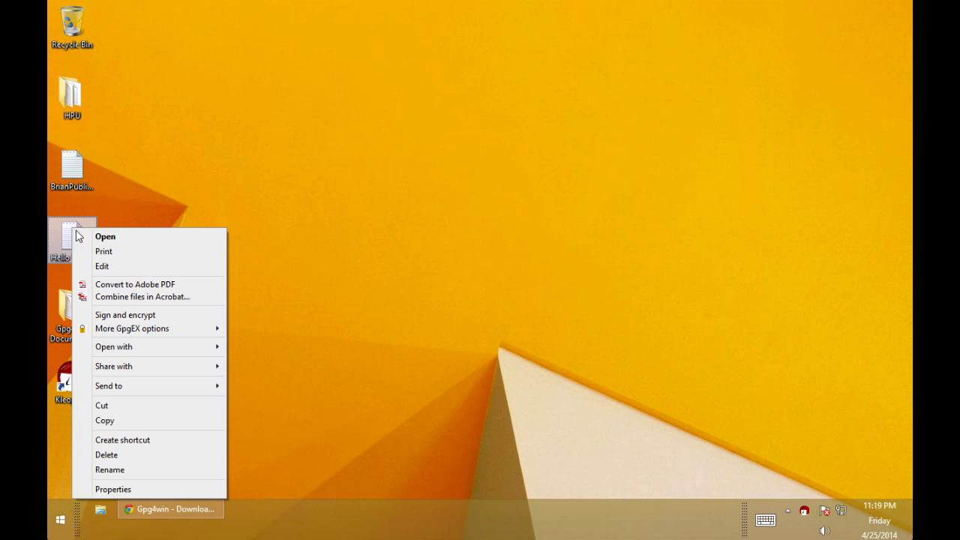
{"action": "mouse_move", "coordinate": [149, 335]}
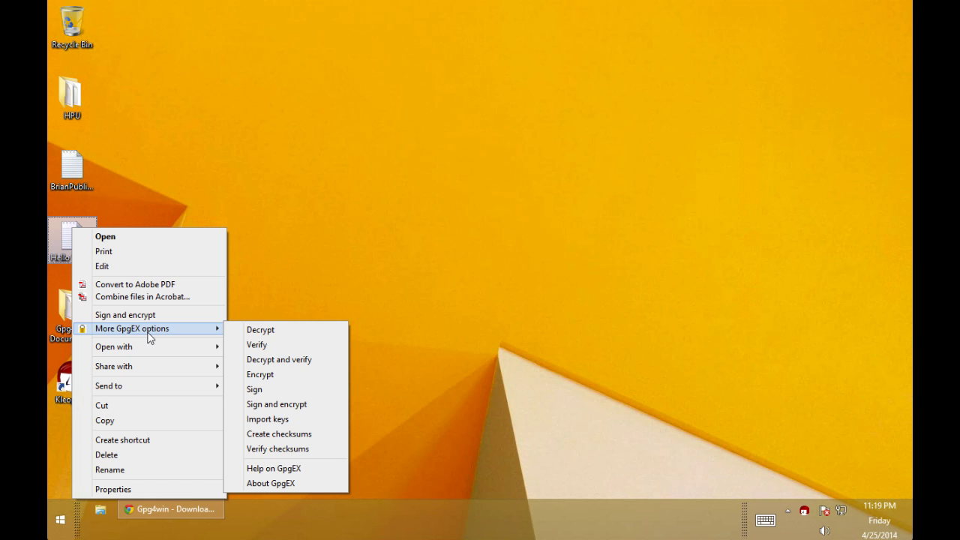
{"action": "left_click", "coordinate": [282, 374]}
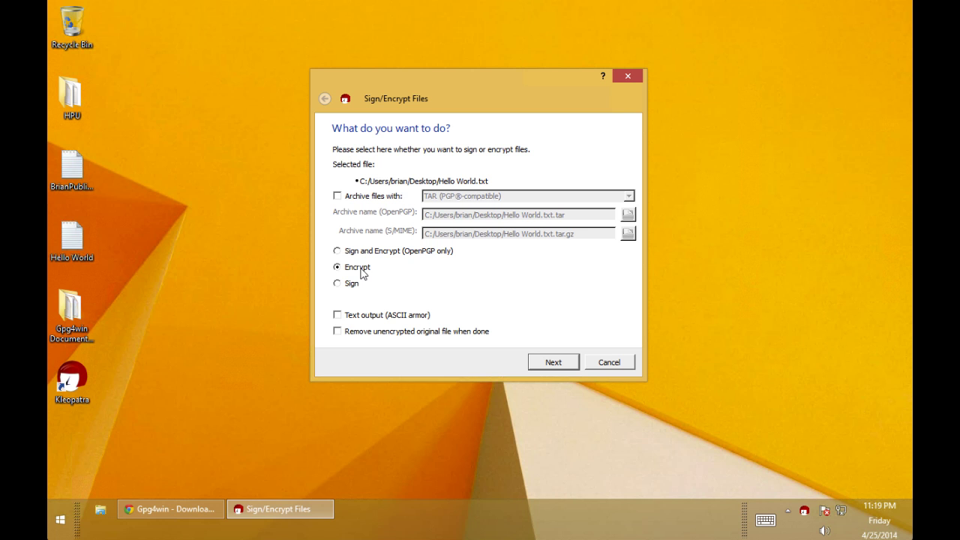
- Encrypt Hello World.txt for the instructor's certificate, continuing past the encrypt-to-self warning
{"action": "left_click", "coordinate": [542, 364]}
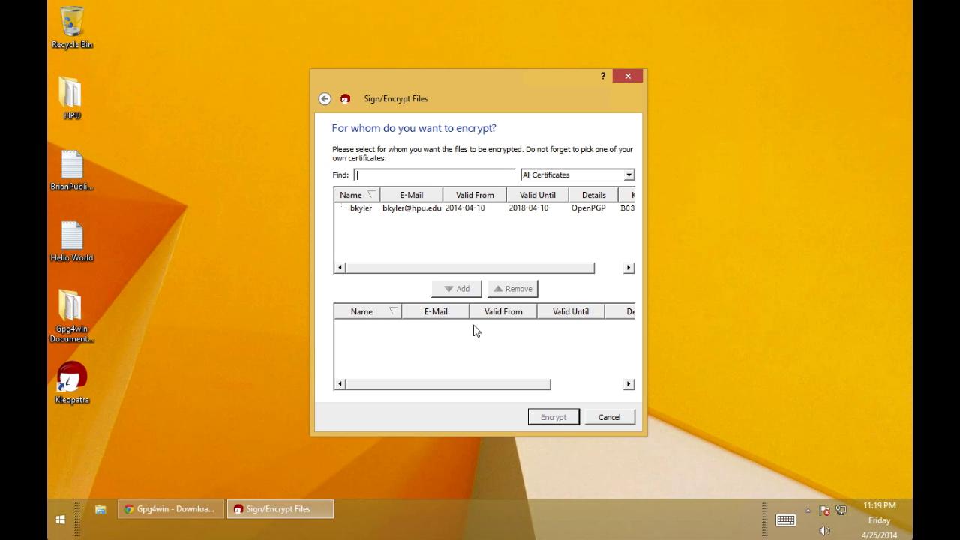
{"action": "left_click", "coordinate": [396, 211]}
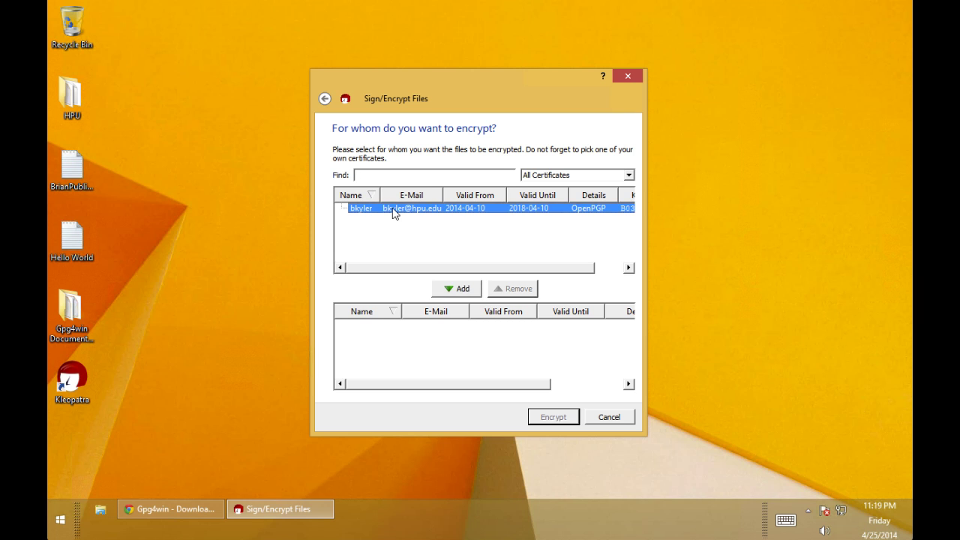
{"action": "left_click", "coordinate": [460, 292]}
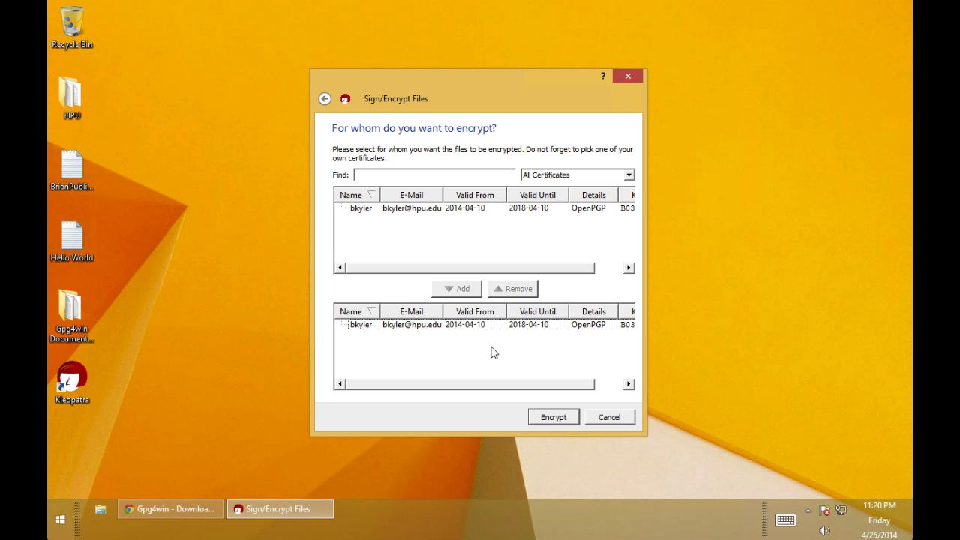
{"action": "left_click", "coordinate": [552, 418]}
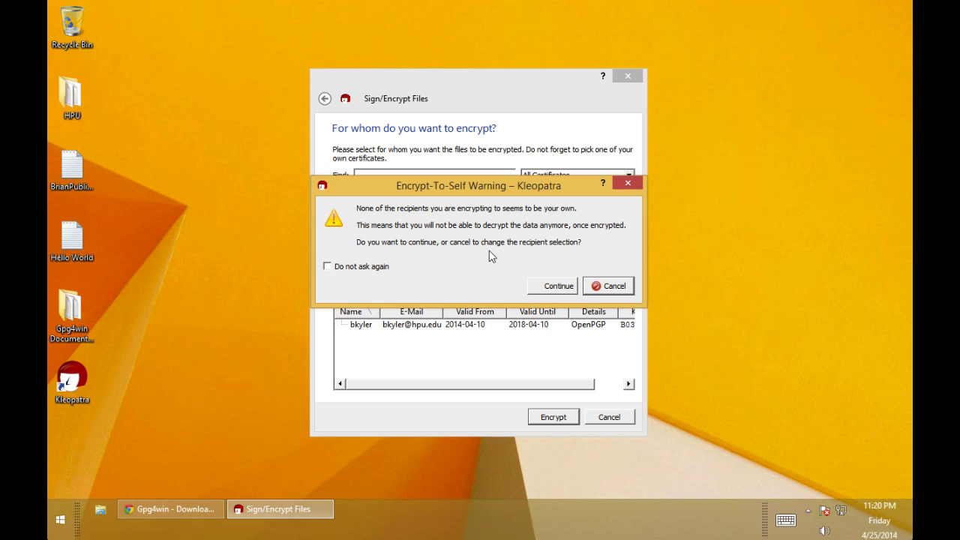
{"action": "left_click", "coordinate": [550, 286]}
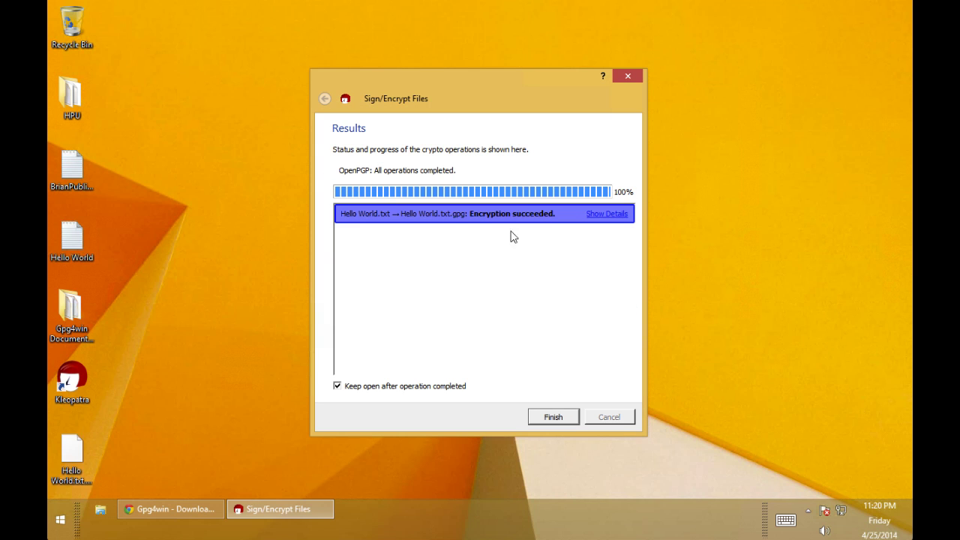
- Close the wizard, place Hello World.txt.gpg beside Hello World, and dismiss its open-with prompt
{"action": "left_click", "coordinate": [553, 417]}
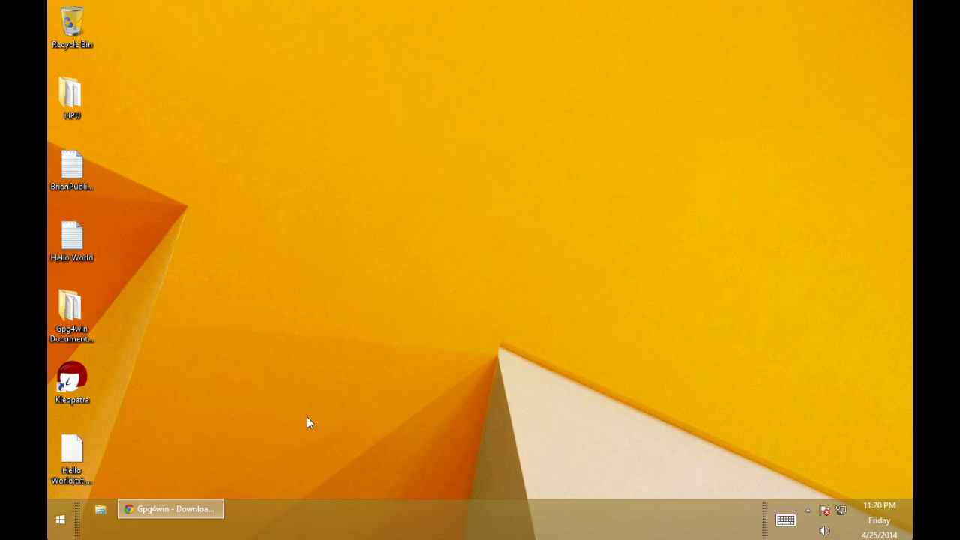
{"action": "left_click_drag", "start_coordinate": [78, 461], "coordinate": [158, 237]}
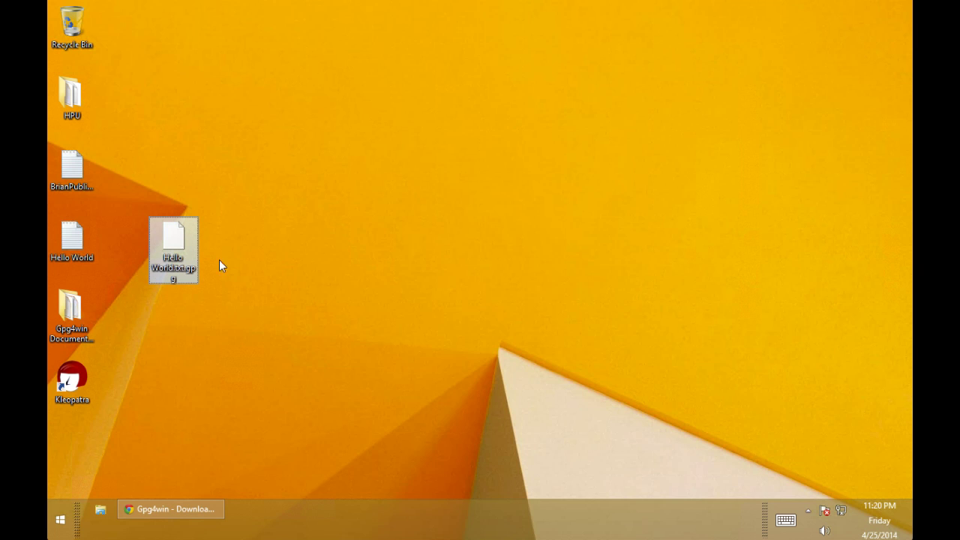
{"action": "double_click", "coordinate": [175, 239]}
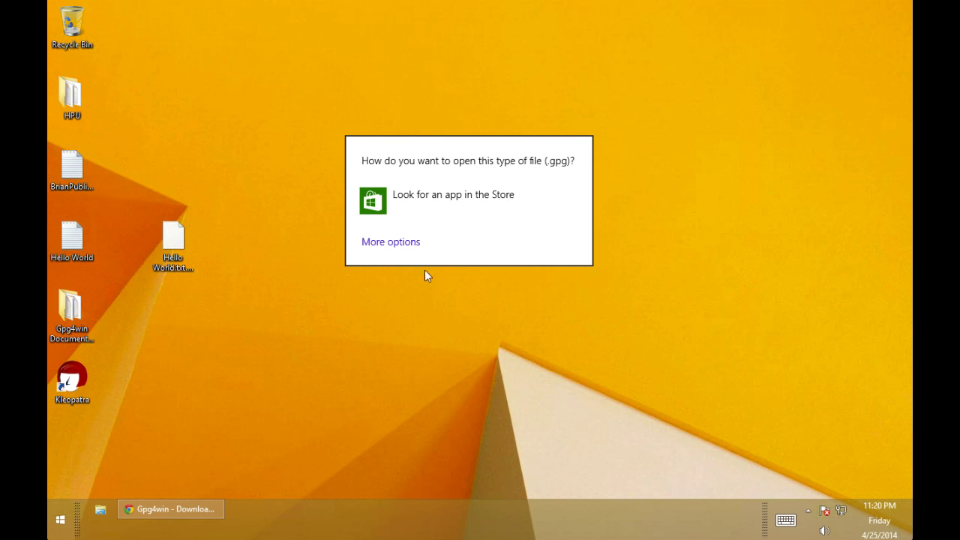
{"action": "left_click", "coordinate": [398, 316]}
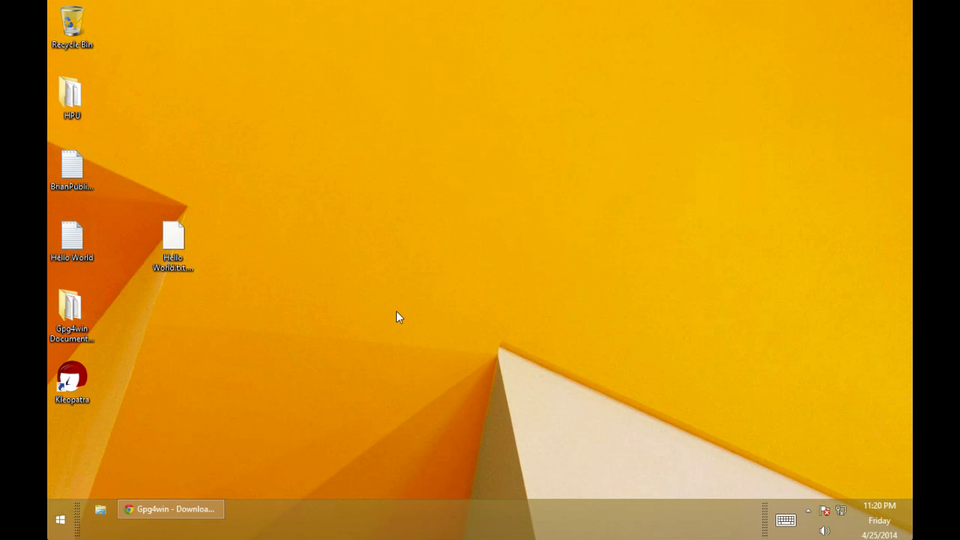